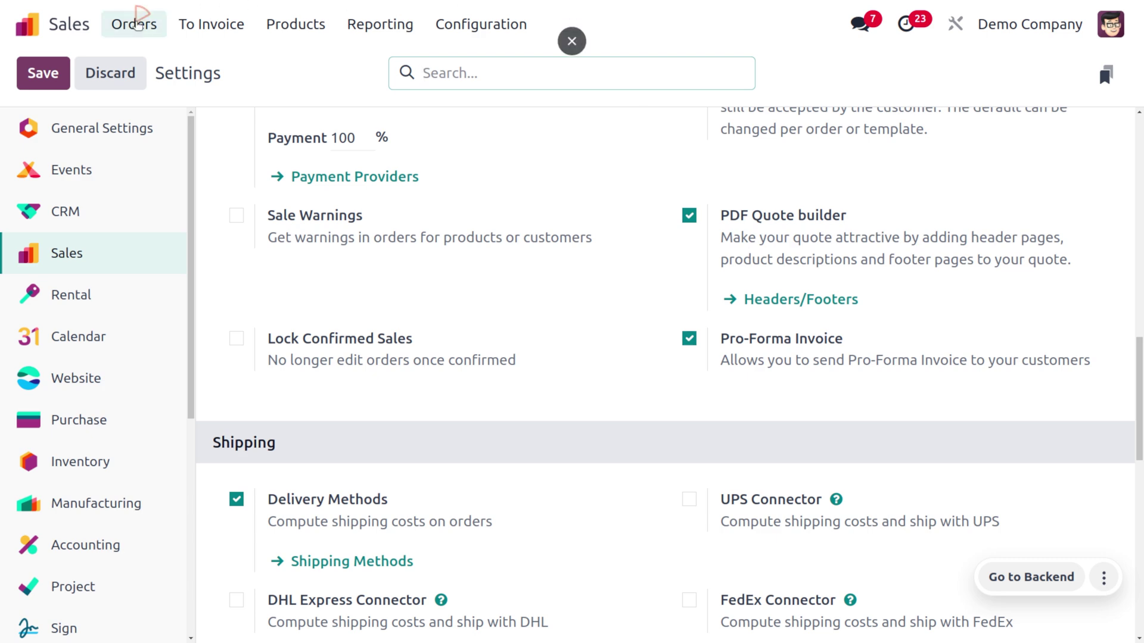
# - Open the Orders menu in Odoo Sales to reach the quotations
pyautogui.click(134, 24)
# - Start a new quotation for customer JareenaPrintingPress and review its company contact record
pyautogui.click(185, 71)
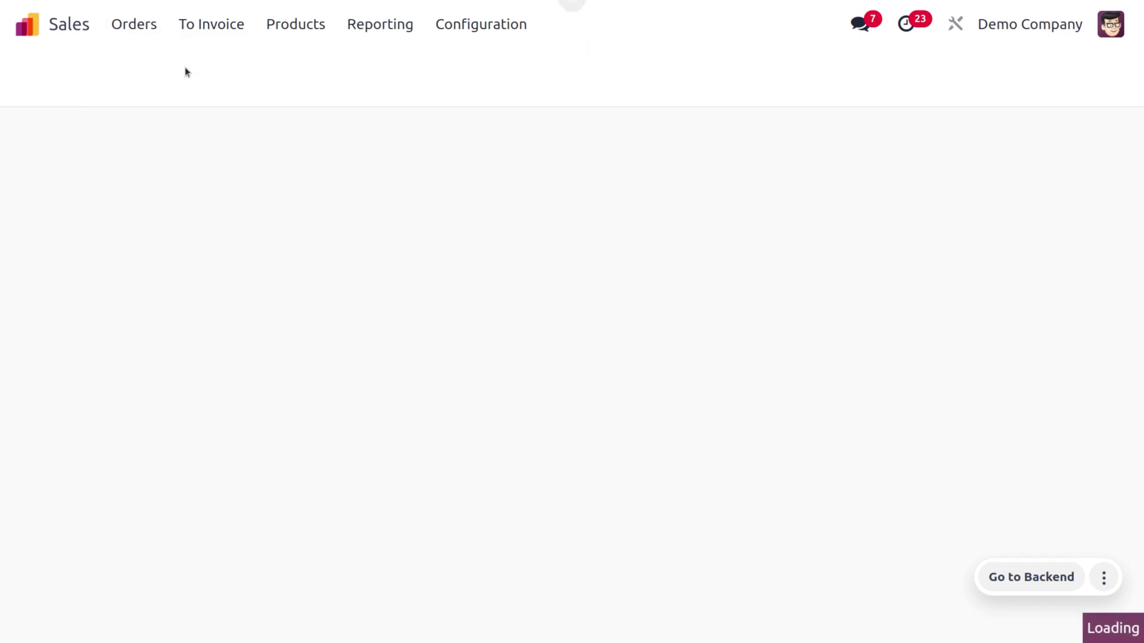
pyautogui.click(50, 74)
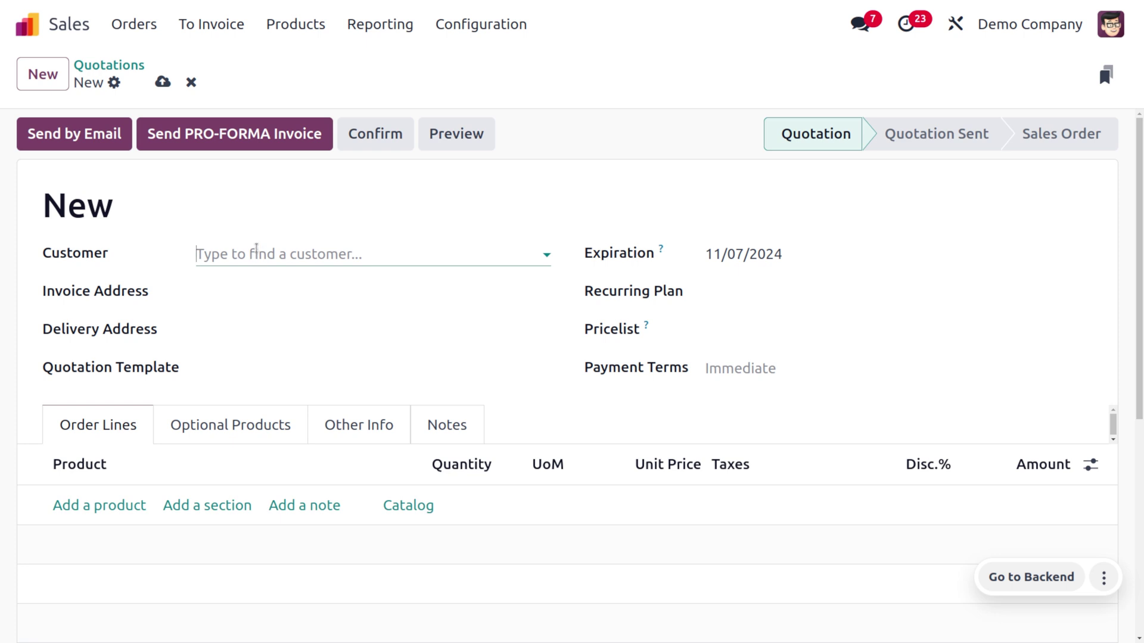
pyautogui.click(256, 250)
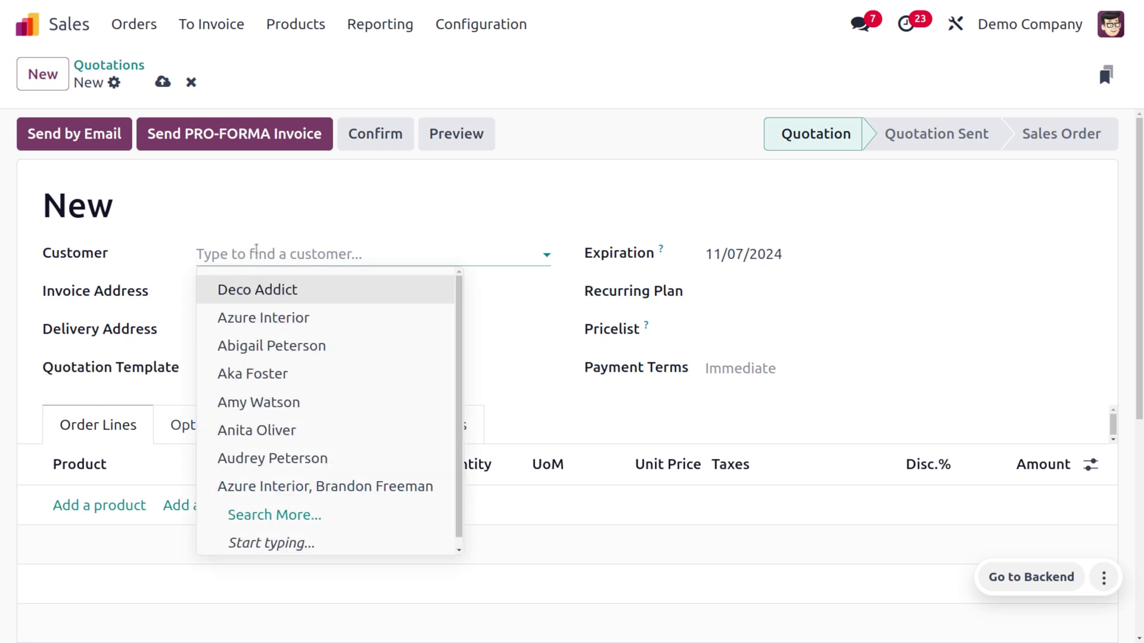
pyautogui.write('jare')
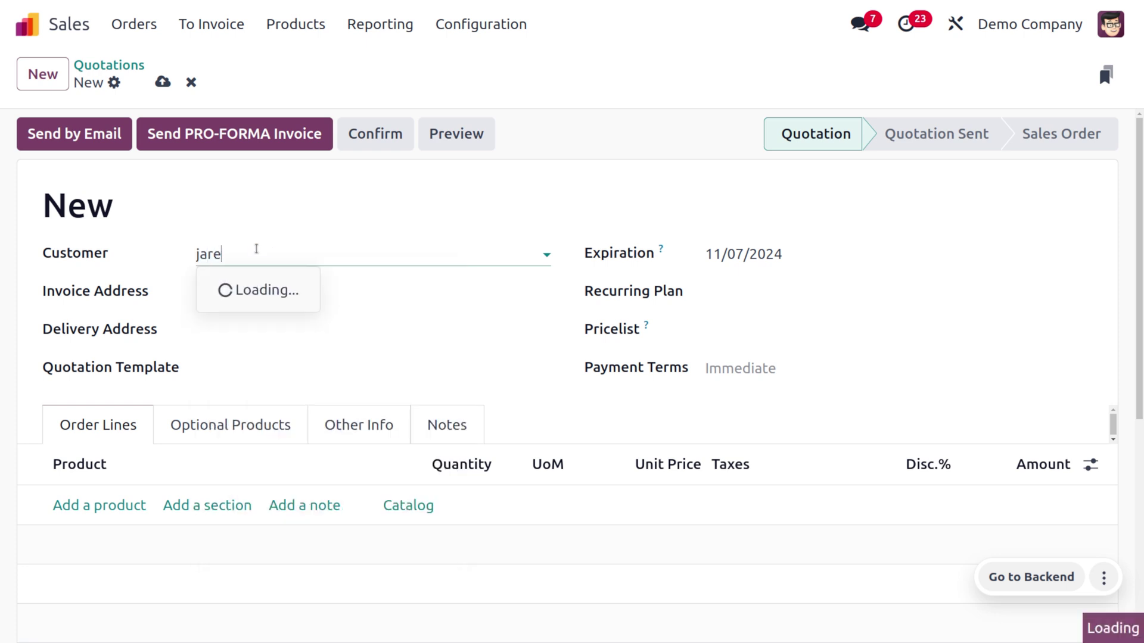
pyautogui.press('Return')
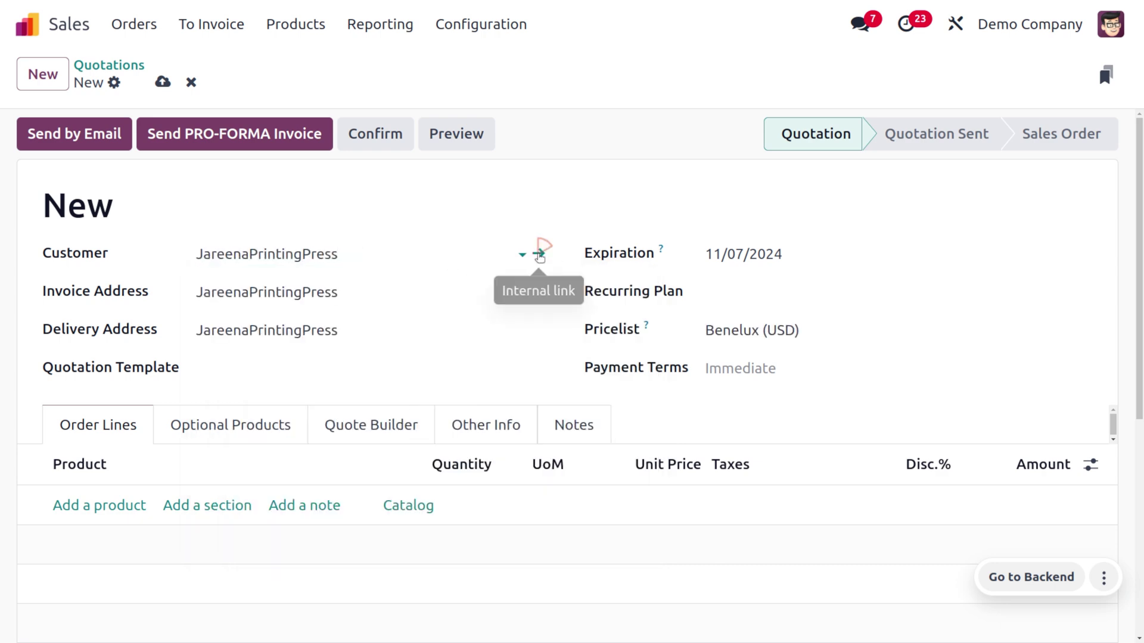
pyautogui.click(539, 256)
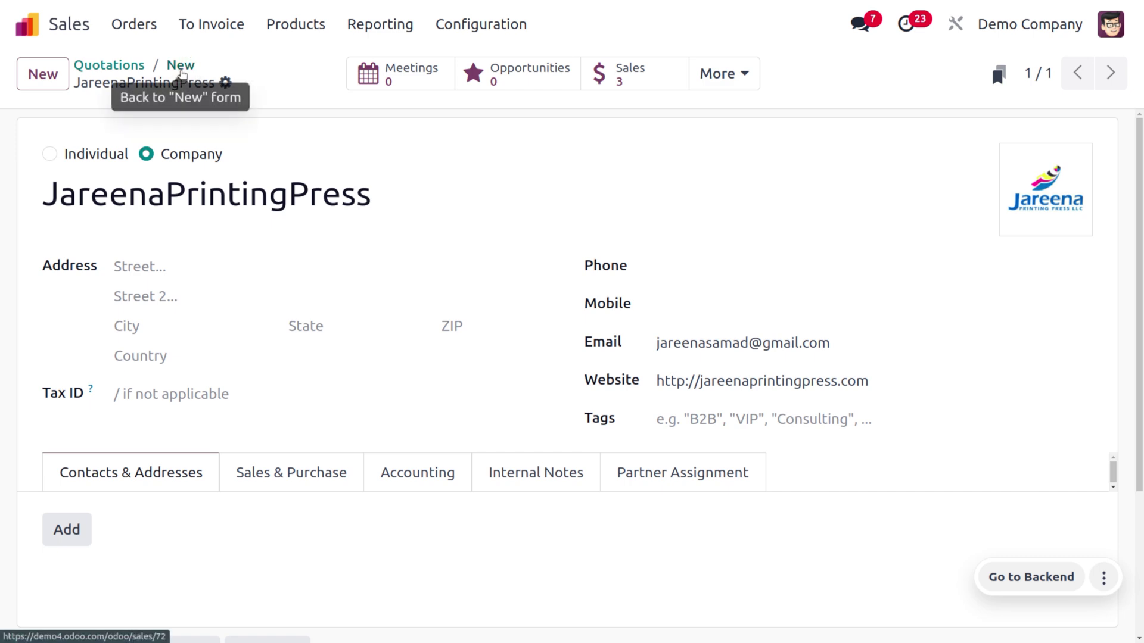
pyautogui.click(181, 68)
# - Add Acoustic Bloc Screens (Wood) and Aperol Spritz as order lines on quotation S00072
pyautogui.scroll(-4, 297, 372)
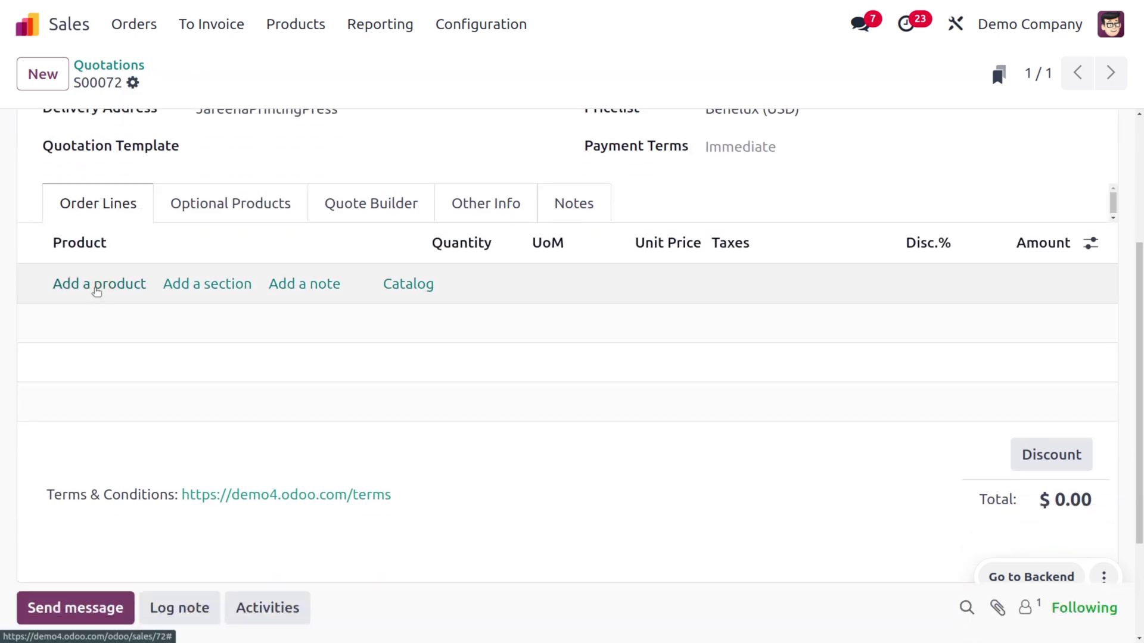
pyautogui.click(94, 286)
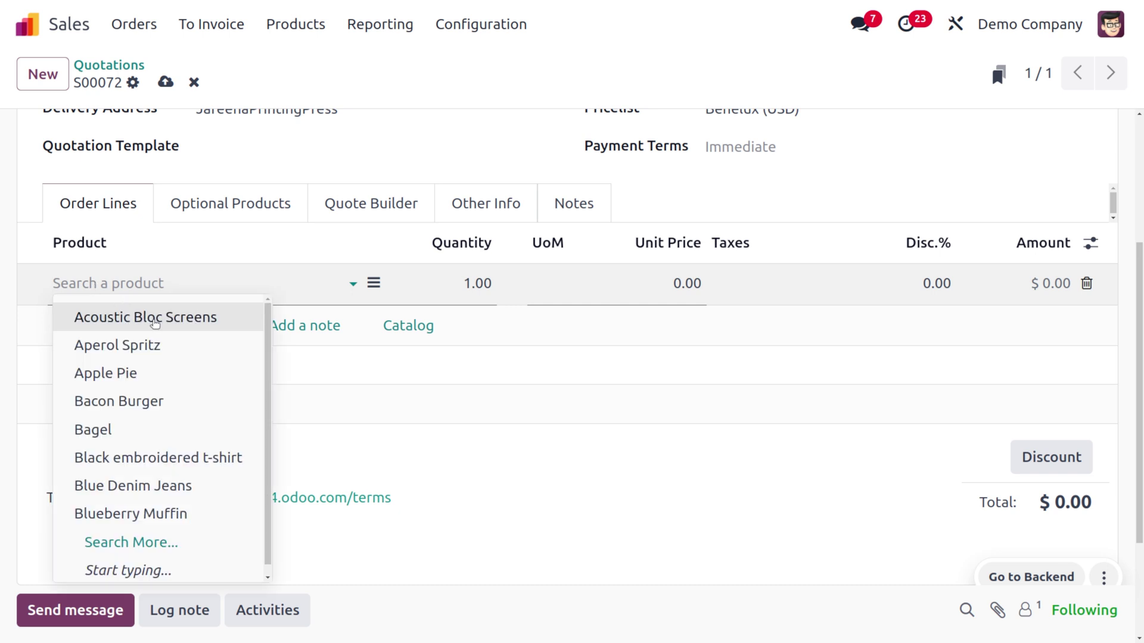
pyautogui.click(82, 341)
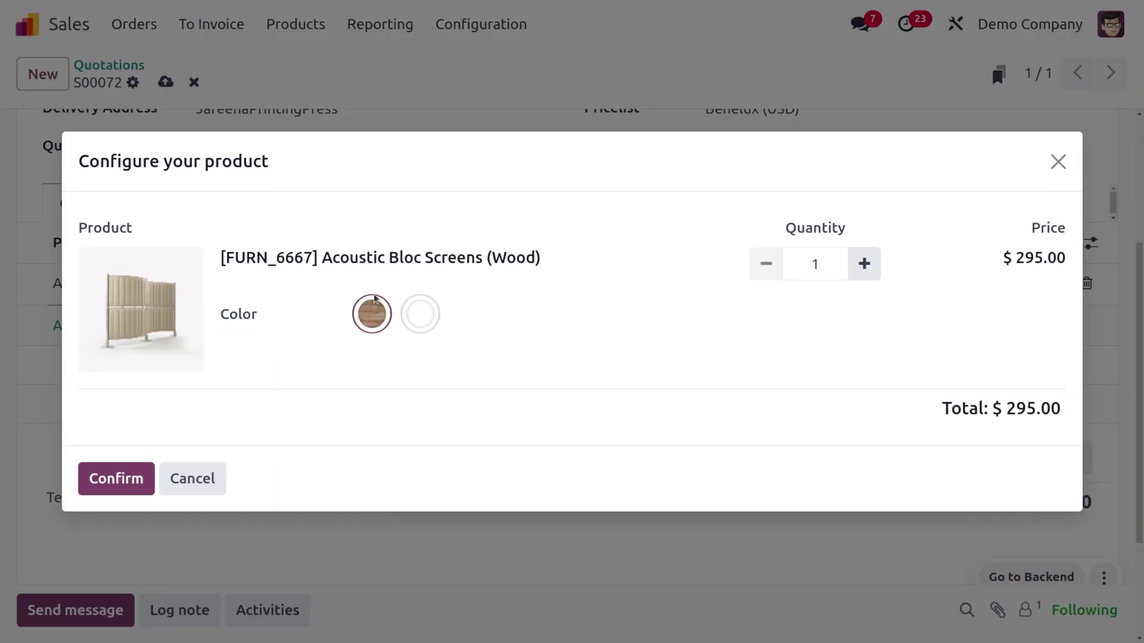
pyautogui.click(133, 481)
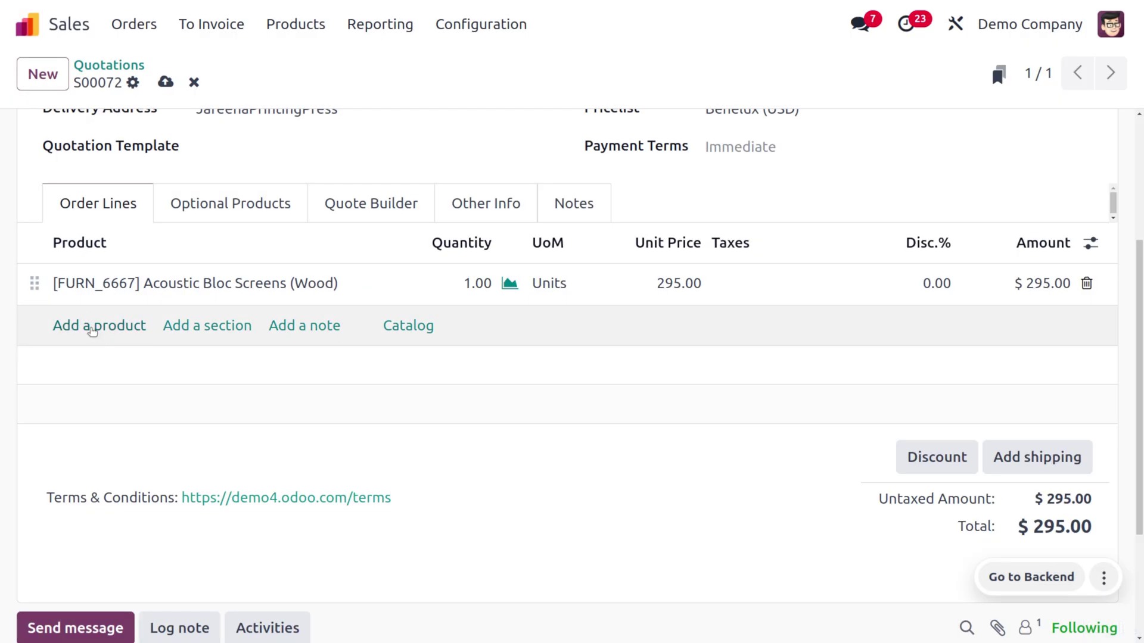
pyautogui.click(89, 326)
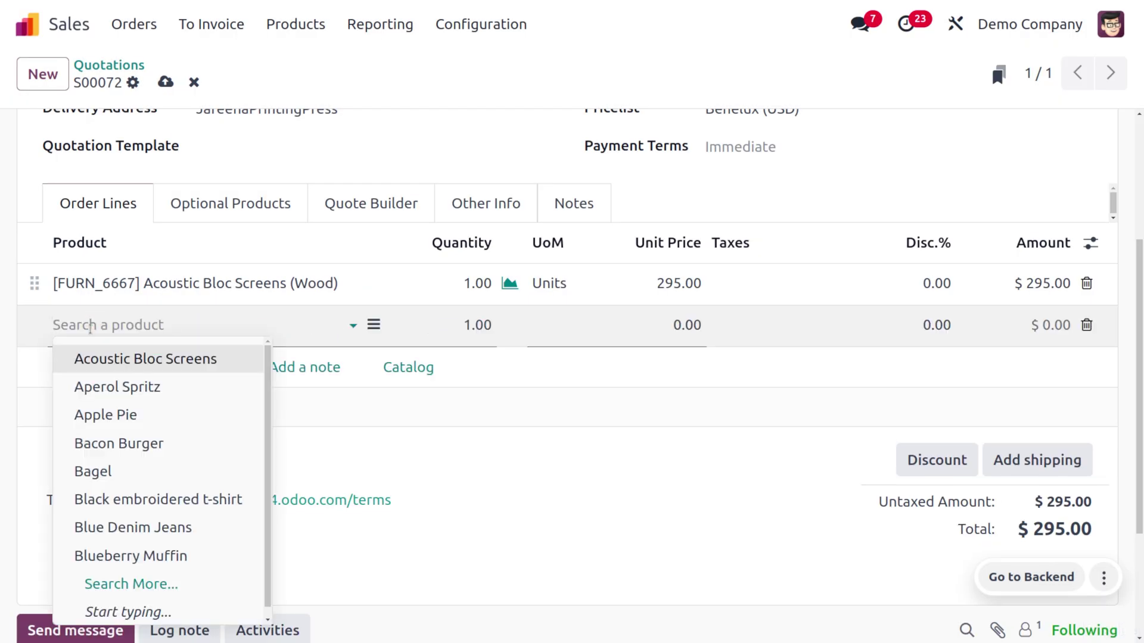
pyautogui.click(124, 387)
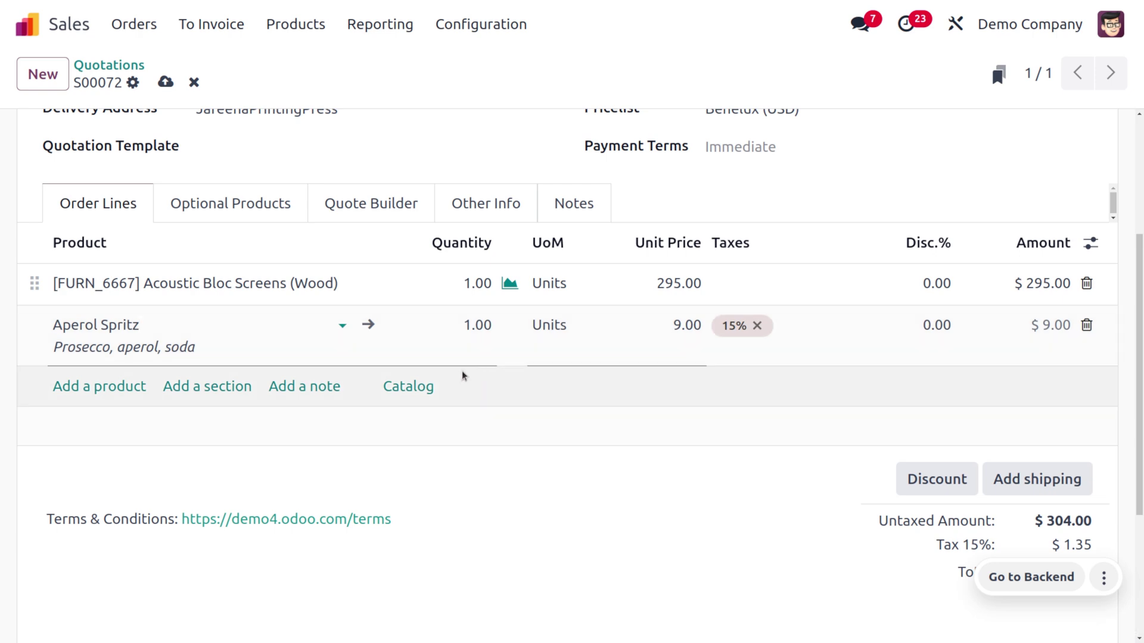
pyautogui.click(415, 392)
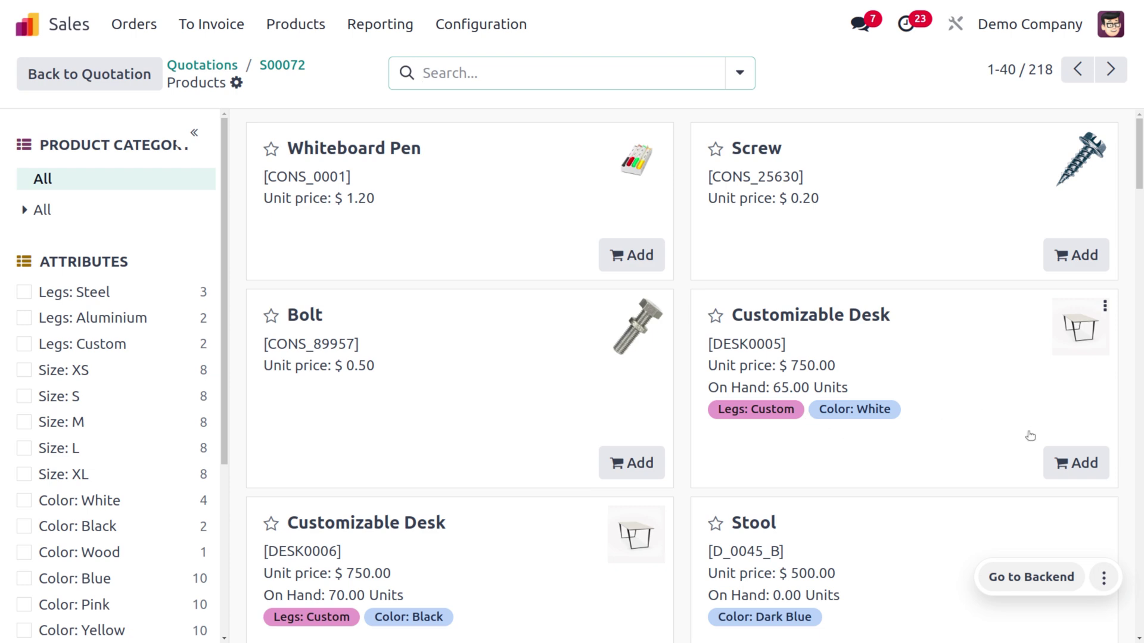
# - From the catalog, add Customizable Desk (White), Corner Desk Right Sit and Large Desk to S00072
pyautogui.click(1076, 462)
pyautogui.scroll(-5, 893, 417)
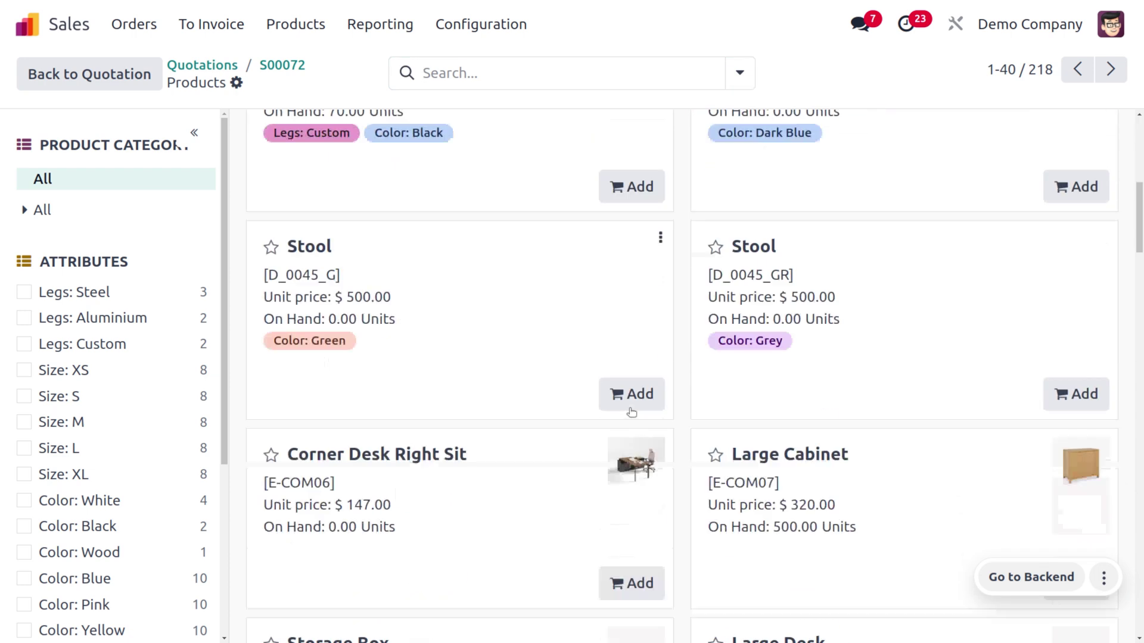
pyautogui.click(656, 541)
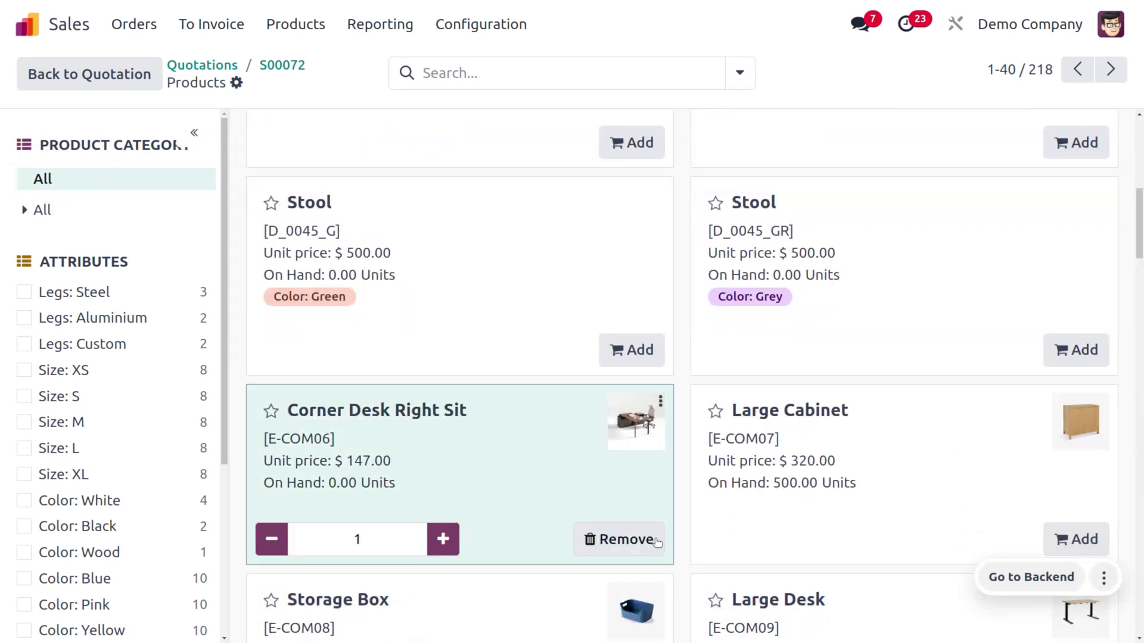
pyautogui.scroll(-5, 827, 455)
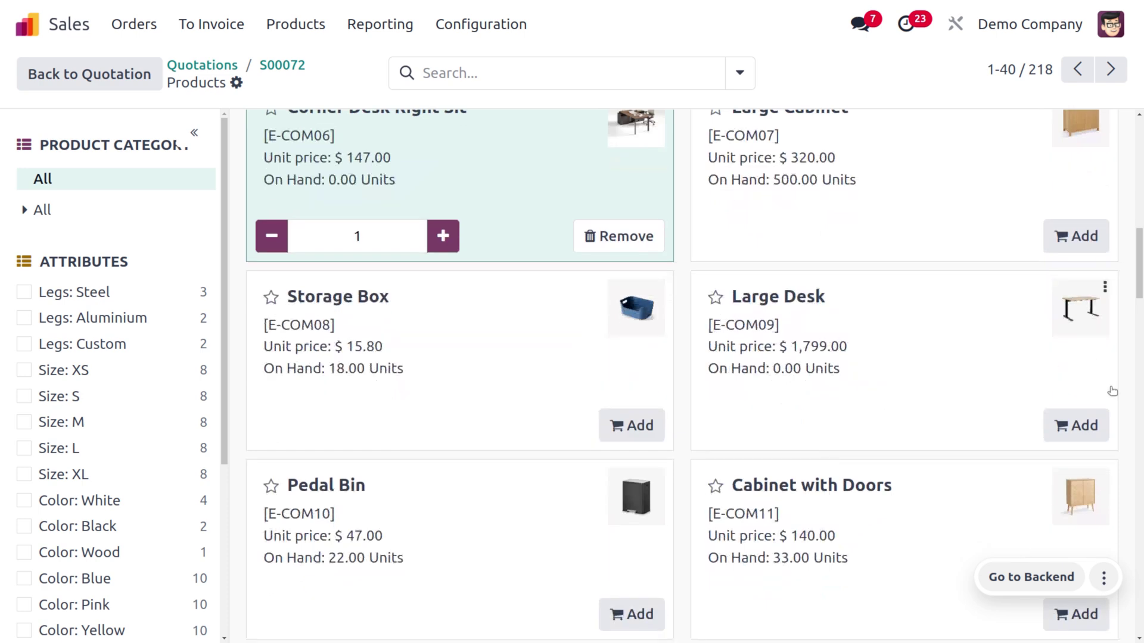
pyautogui.click(1084, 427)
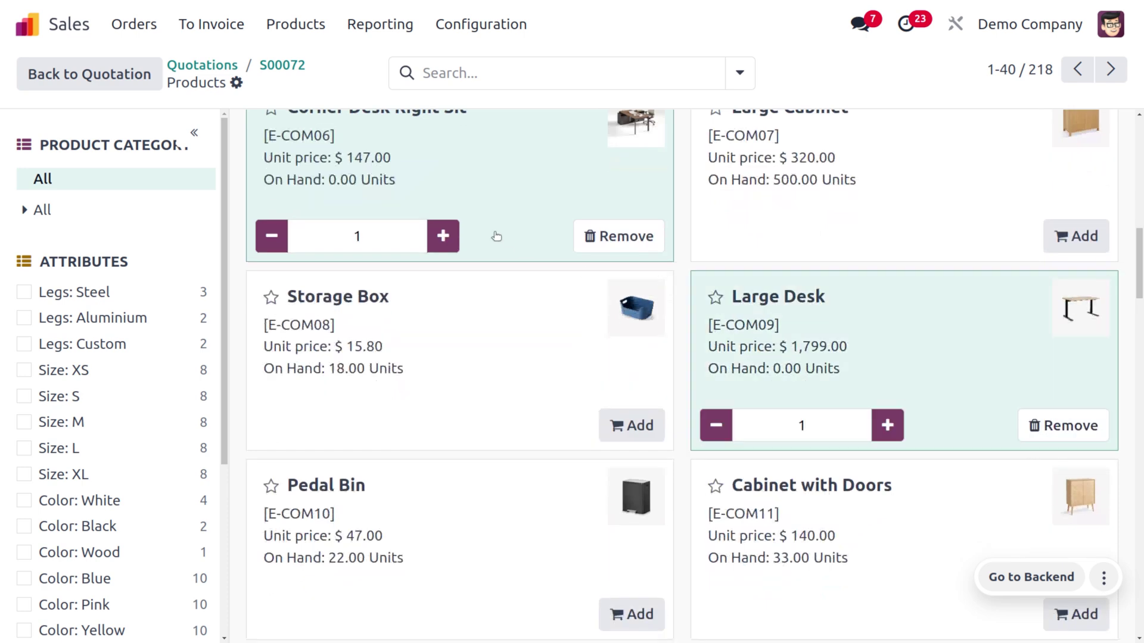
pyautogui.click(123, 77)
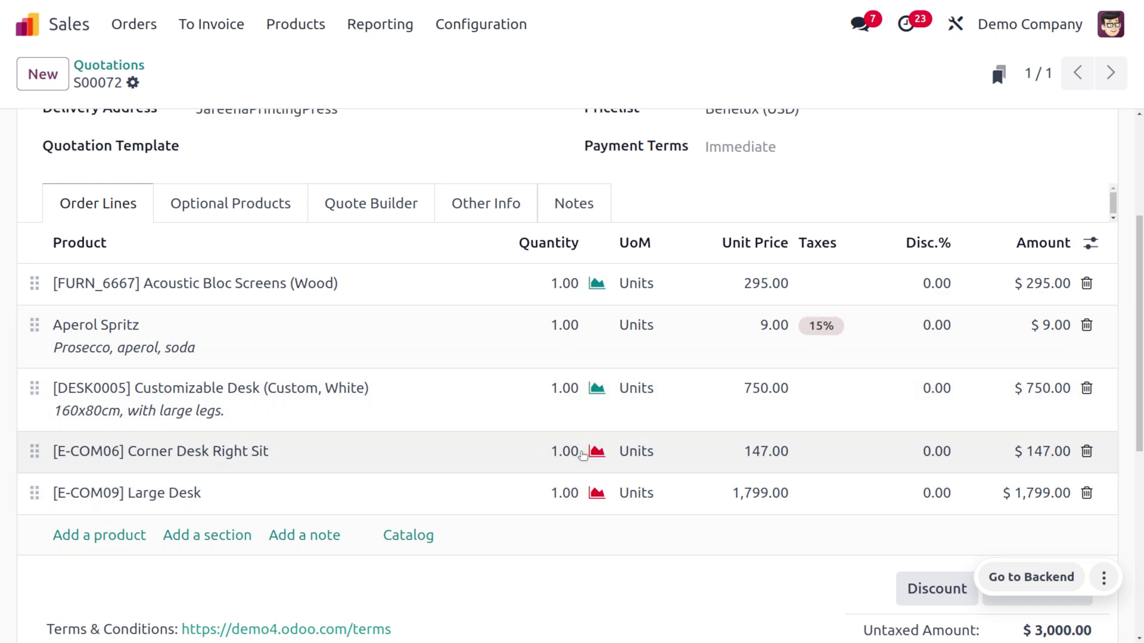
pyautogui.scroll(4, 582, 455)
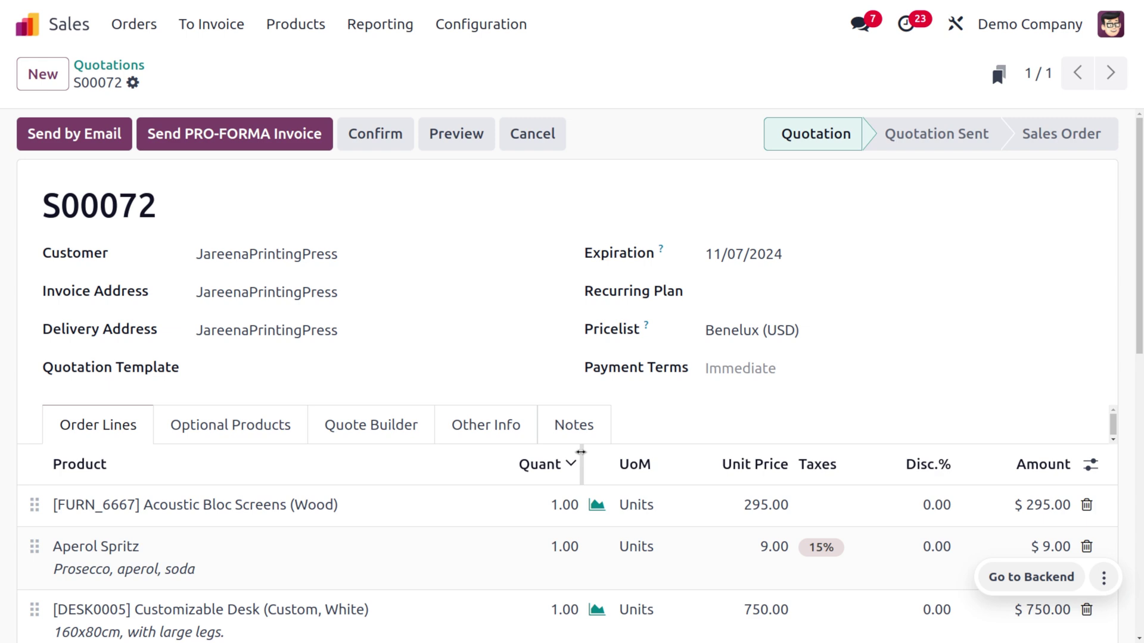
# - Email S00072 to the customer as a pro-forma invoice, without AI text or a template
pyautogui.click(244, 146)
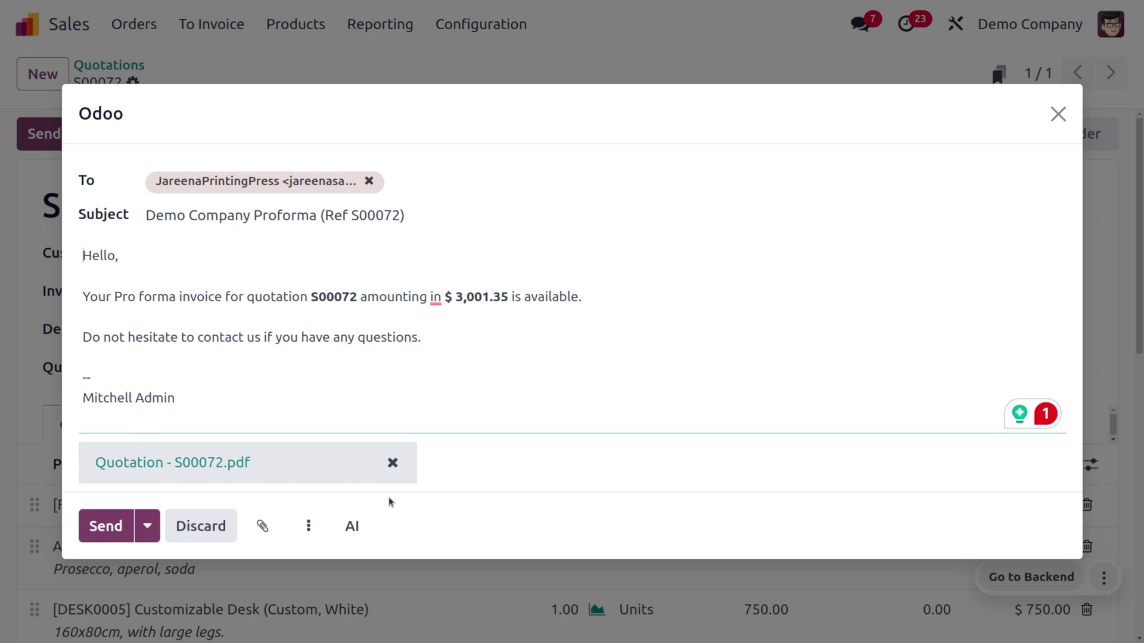
pyautogui.click(362, 526)
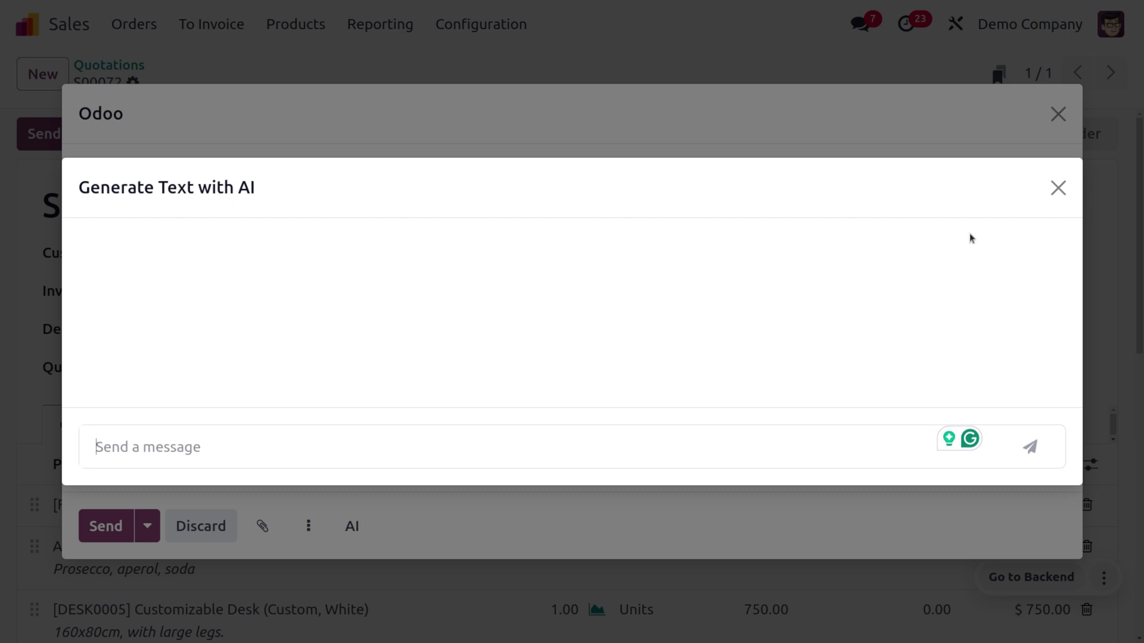
pyautogui.click(1058, 188)
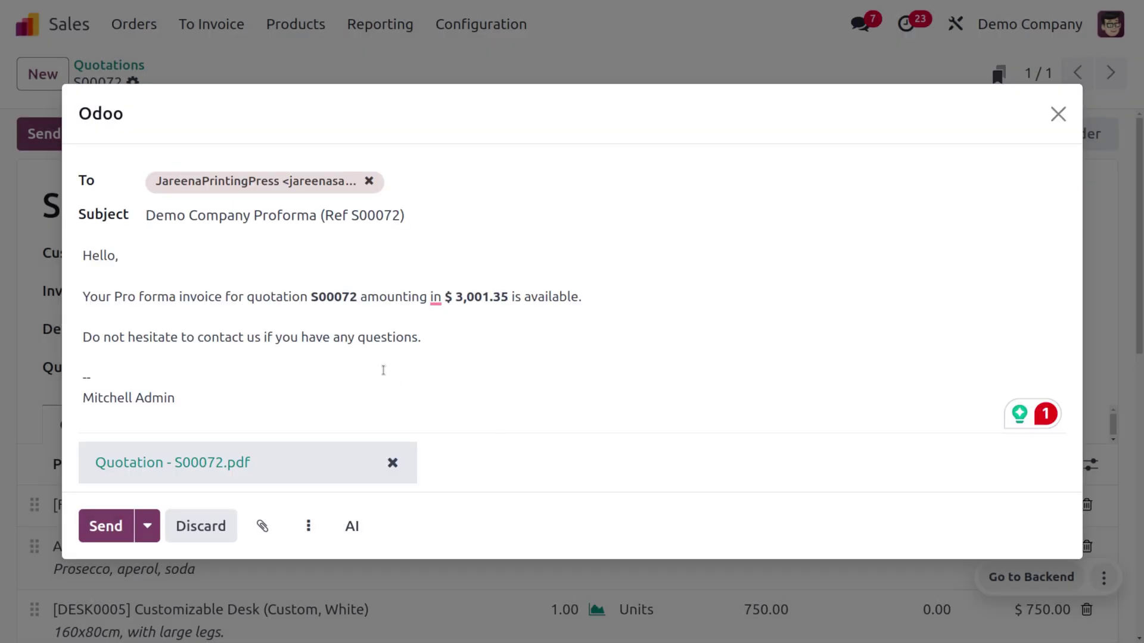
pyautogui.click(309, 530)
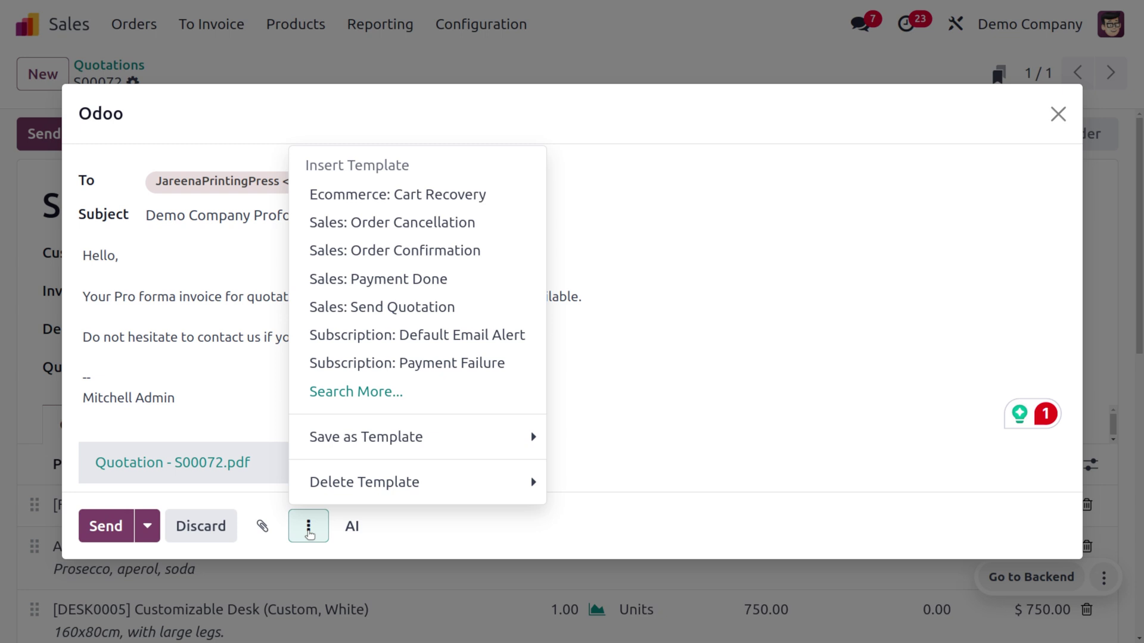
pyautogui.click(309, 530)
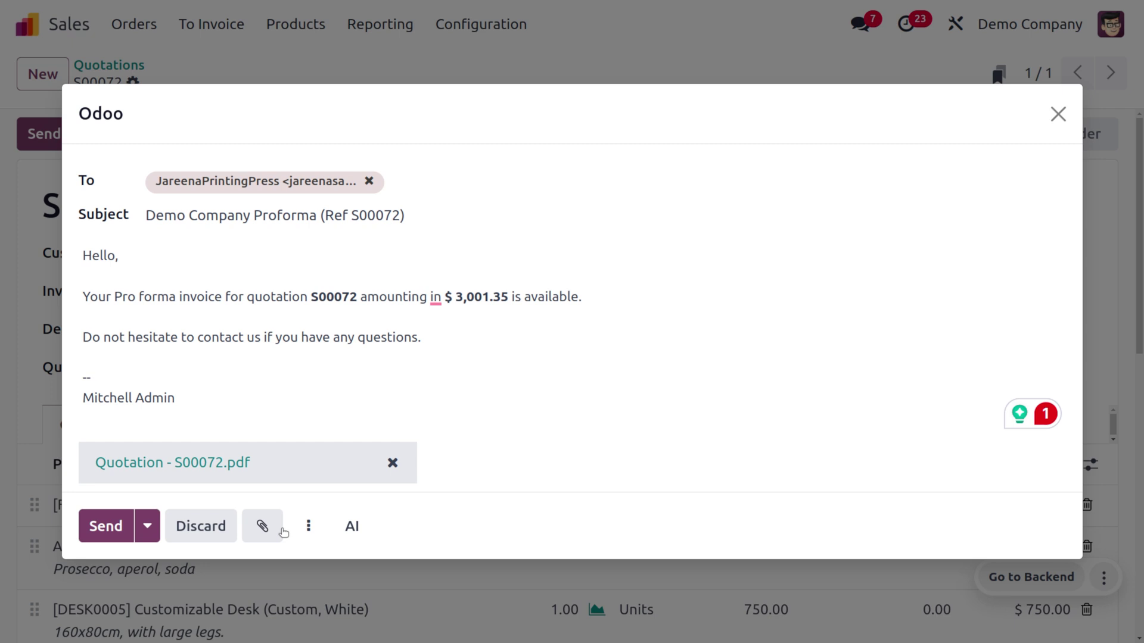
pyautogui.click(111, 530)
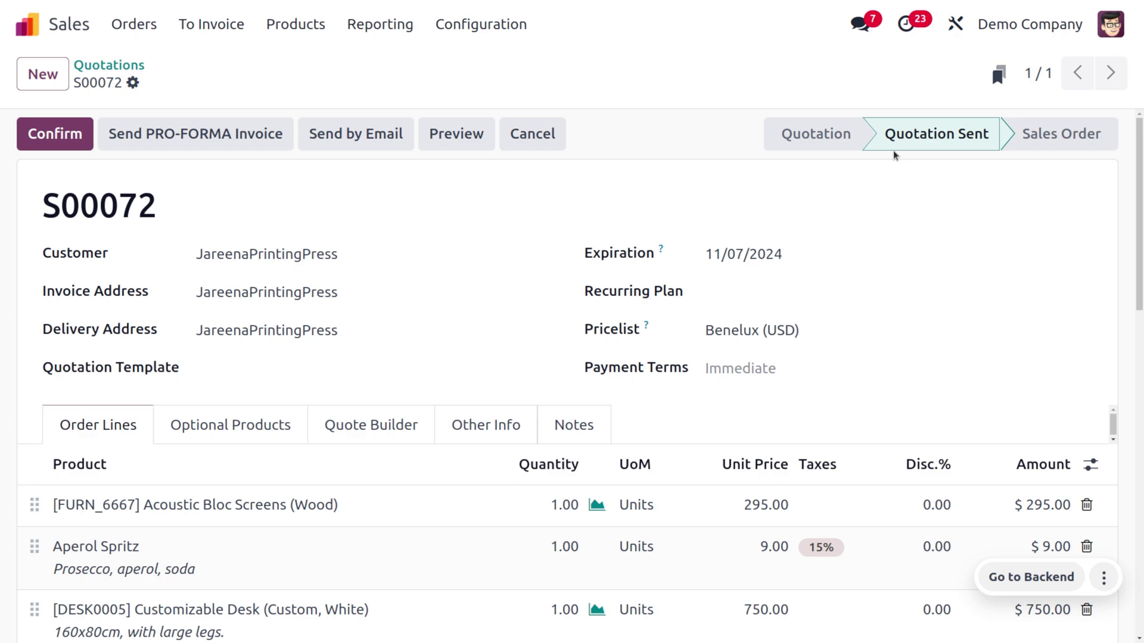
# - Check S00072's history for the sent Proforma email with Quotation - S00072.pdf attached
pyautogui.scroll(-10, 892, 153)
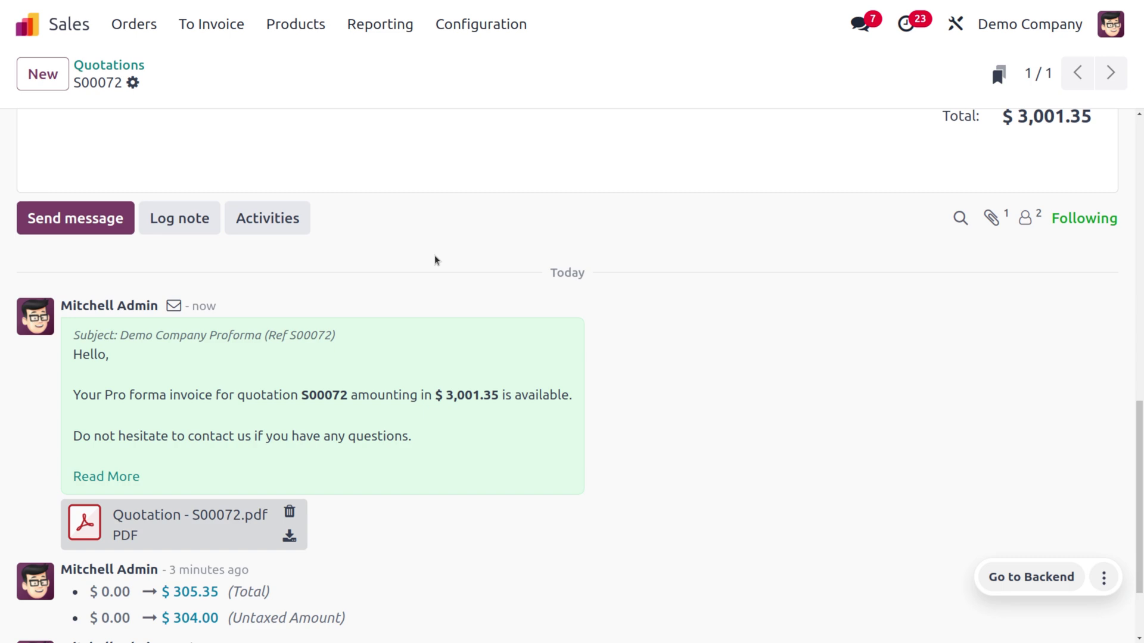
pyautogui.scroll(10, 435, 260)
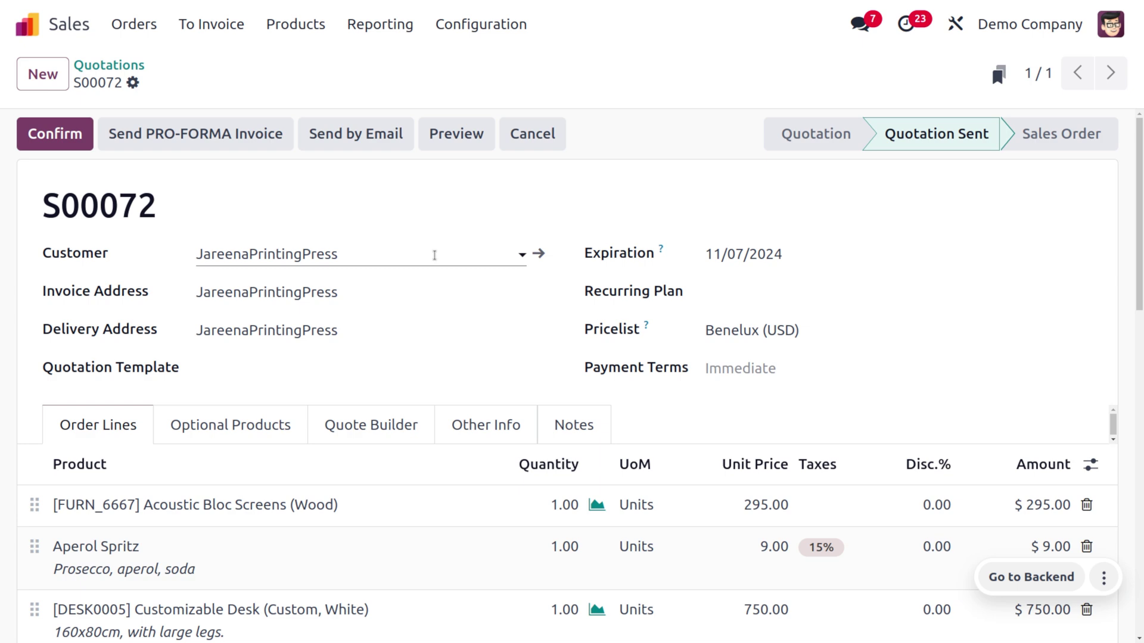
pyautogui.click(21, 79)
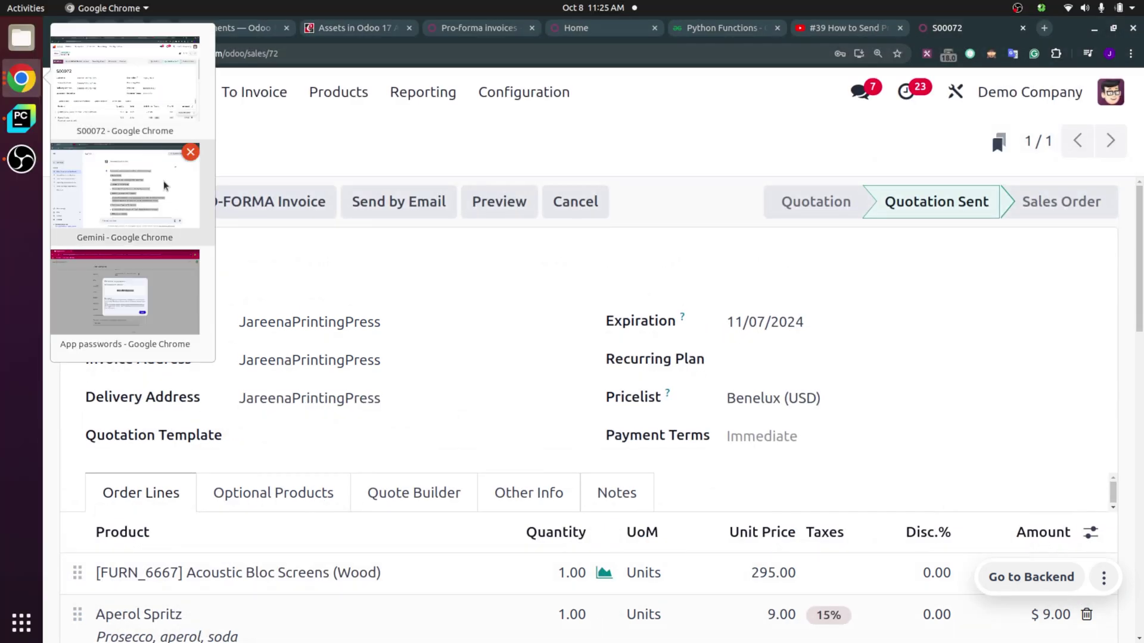
# - View the Demo Company Proforma (Ref S00072) email full-screen in Gmail, then return to Odoo
pyautogui.click(120, 191)
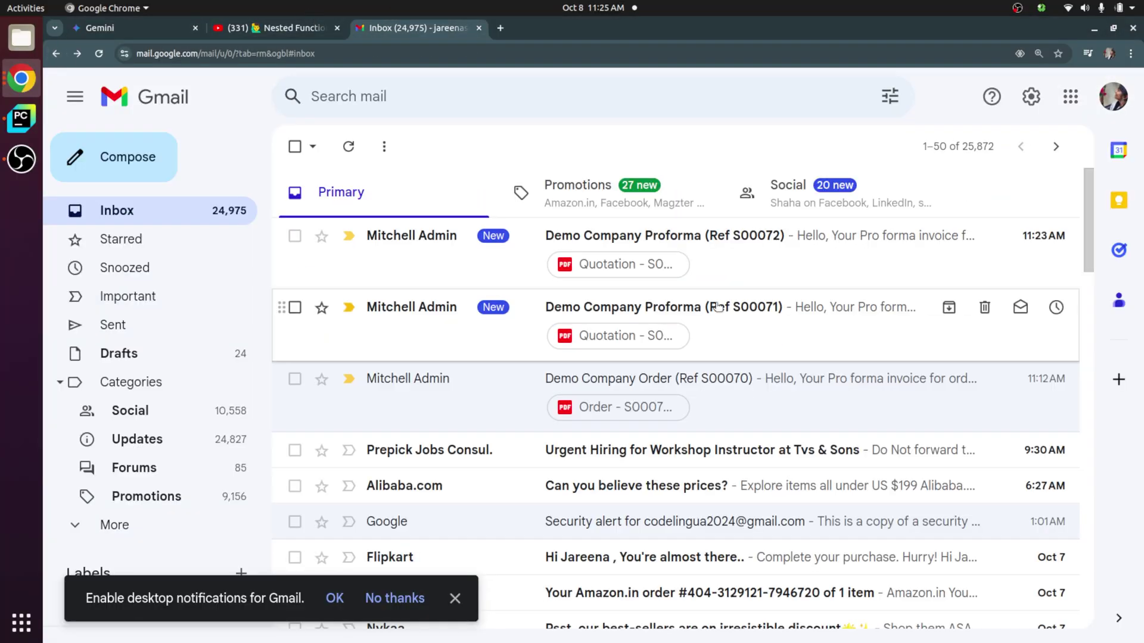
pyautogui.press('F11')
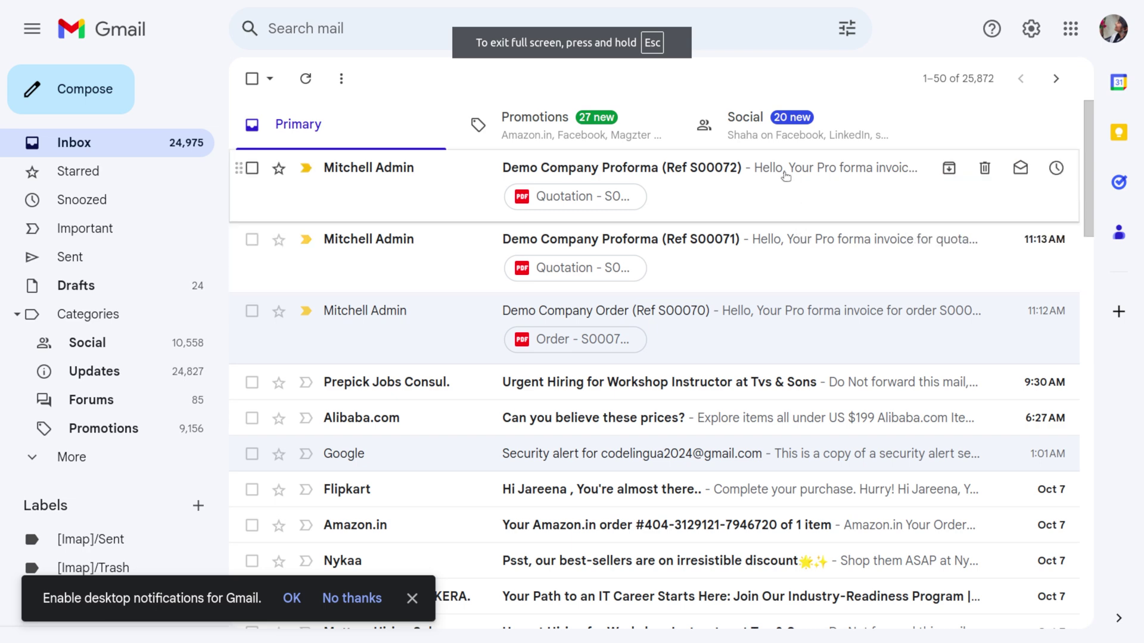
pyautogui.click(705, 181)
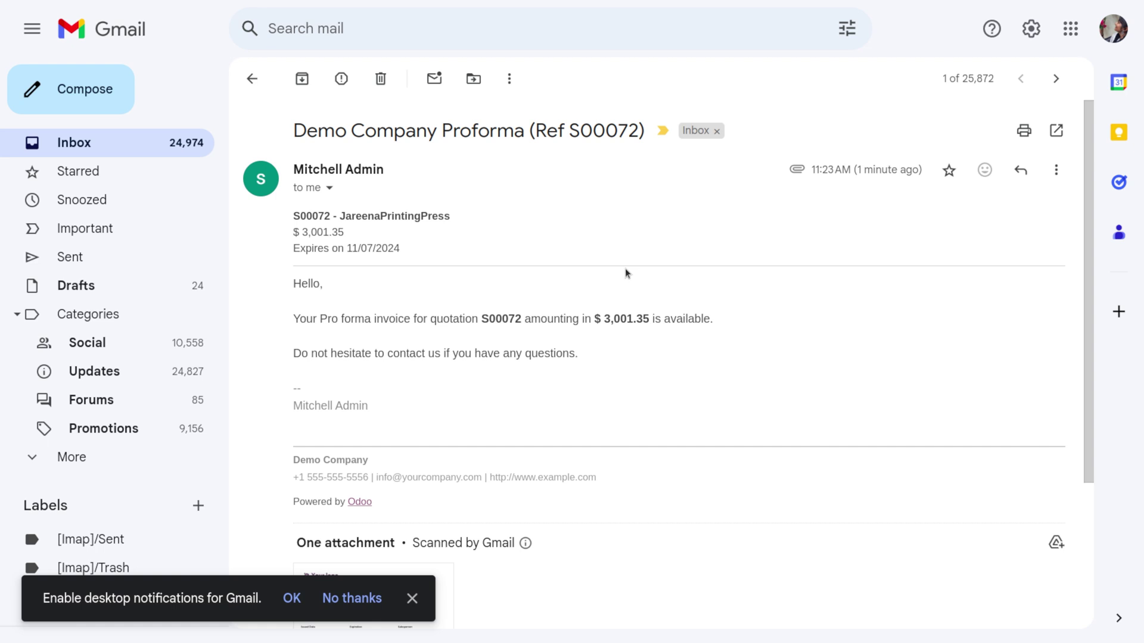
pyautogui.click(21, 78)
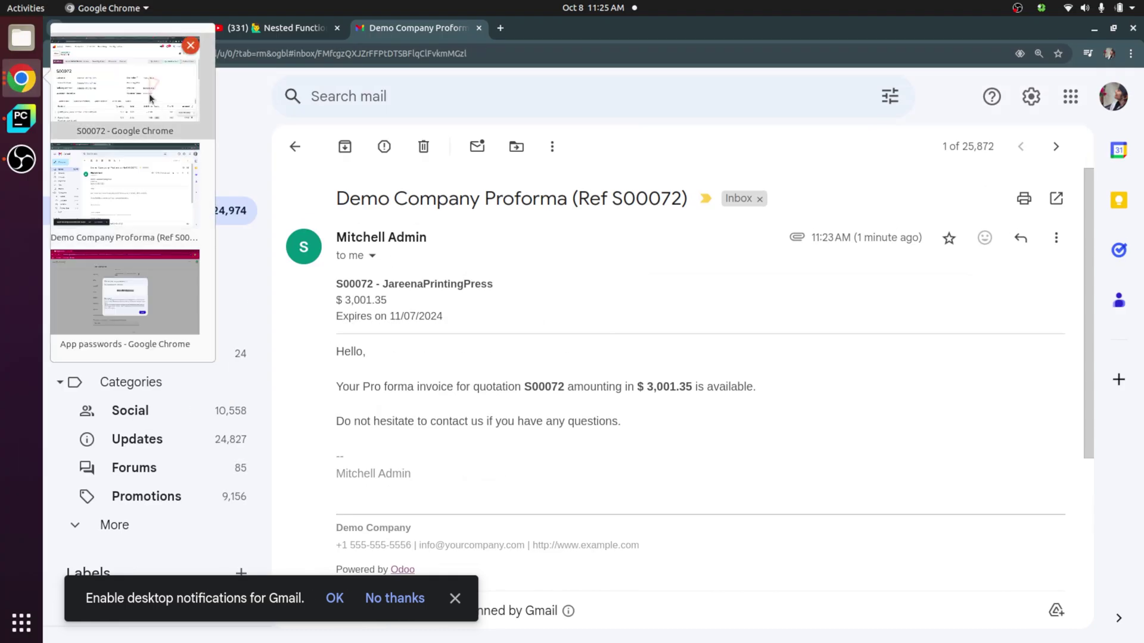
pyautogui.click(150, 98)
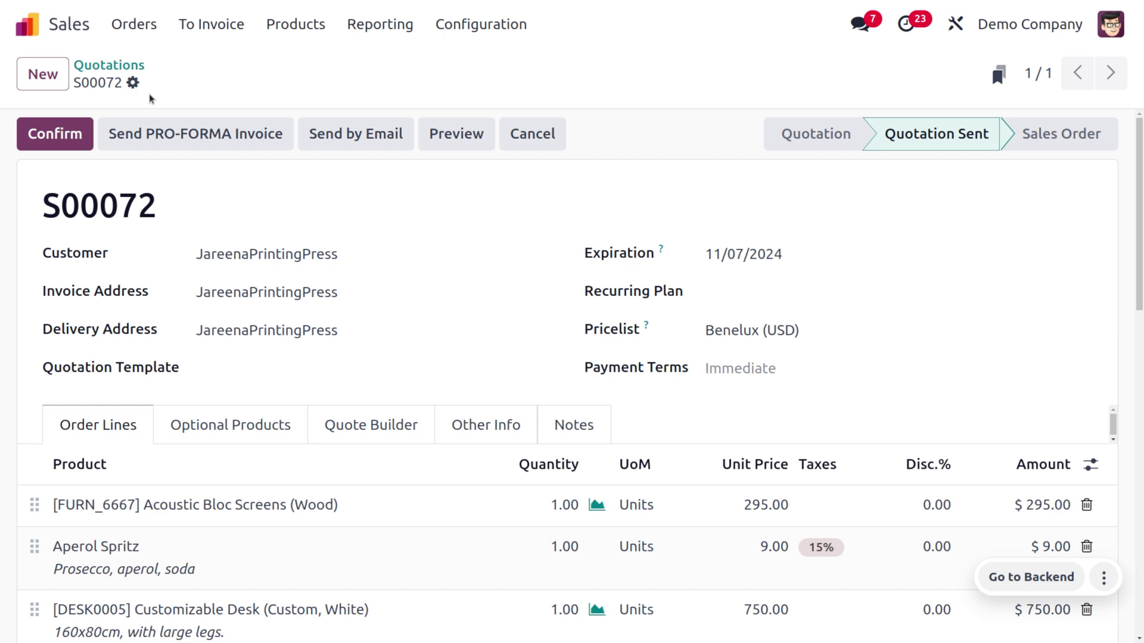
# - Confirm S00072 as a sales order and open its delivery WH/OUT/00027
pyautogui.click(56, 127)
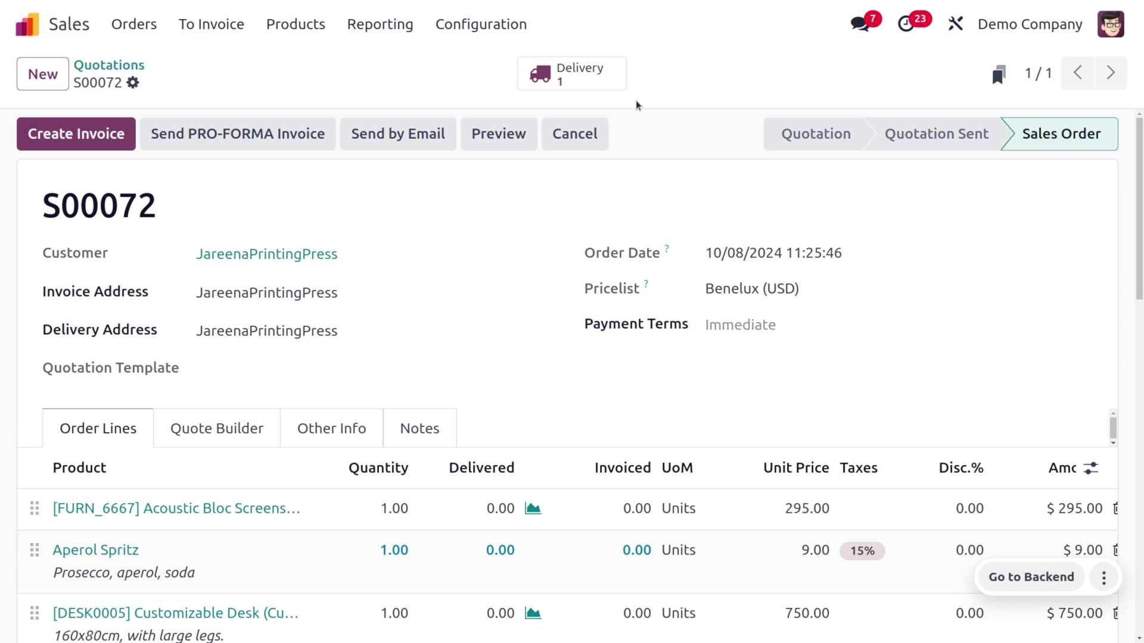
pyautogui.click(577, 69)
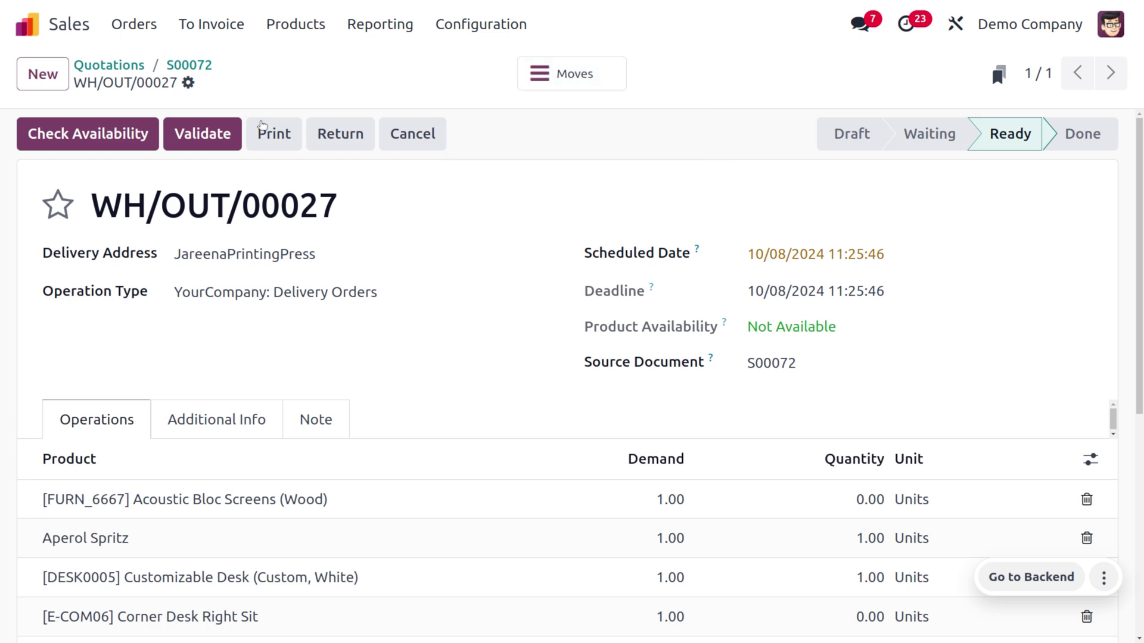
# - Validate WH/OUT/00027, creating a backorder for the remaining products, and go back to S00072
pyautogui.scroll(-5, 262, 276)
pyautogui.scroll(3, 264, 280)
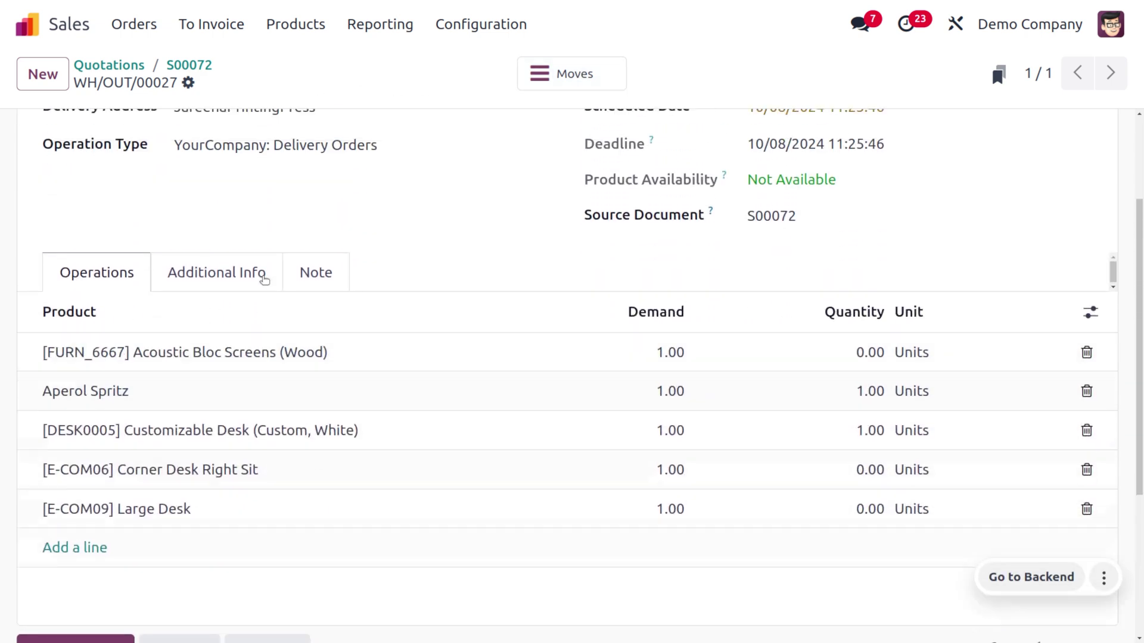
pyautogui.scroll(3, 264, 280)
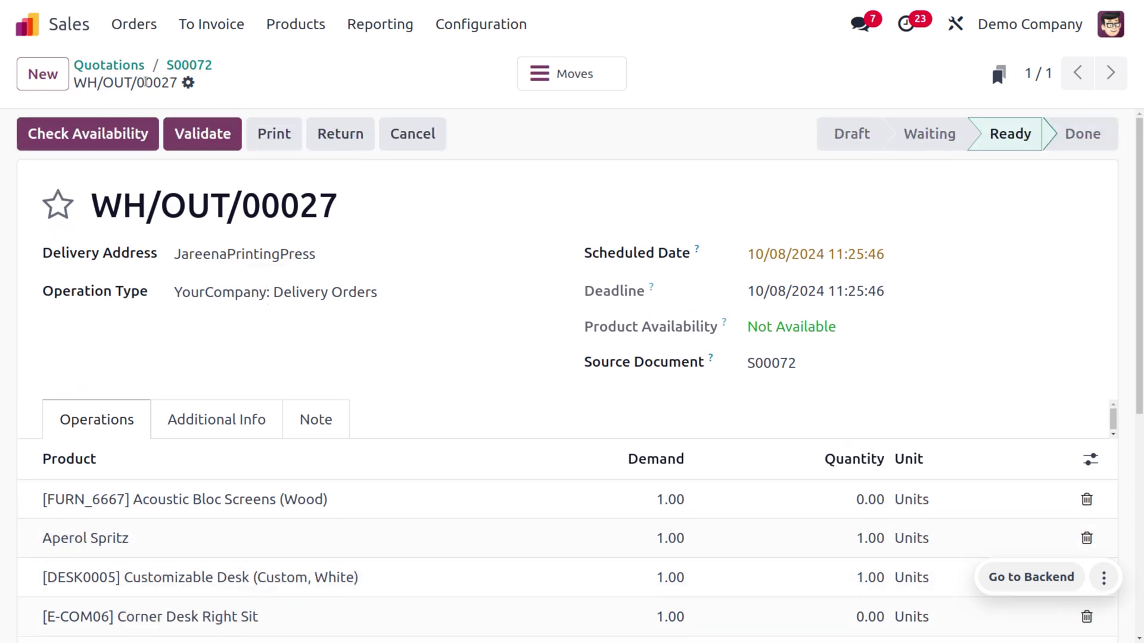
pyautogui.click(208, 146)
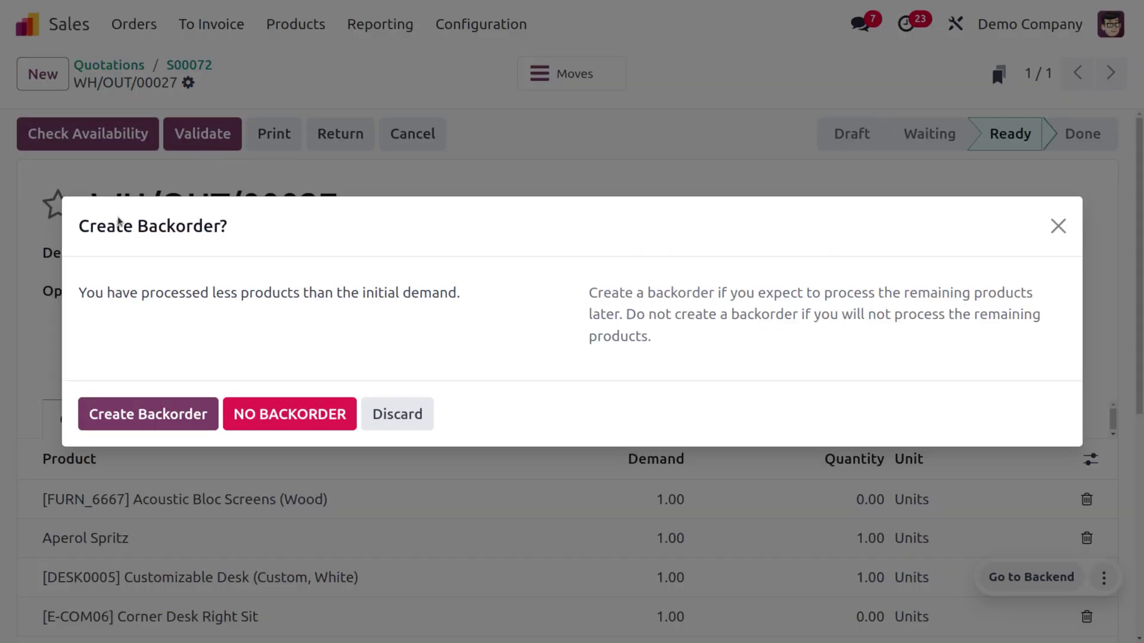
pyautogui.click(191, 424)
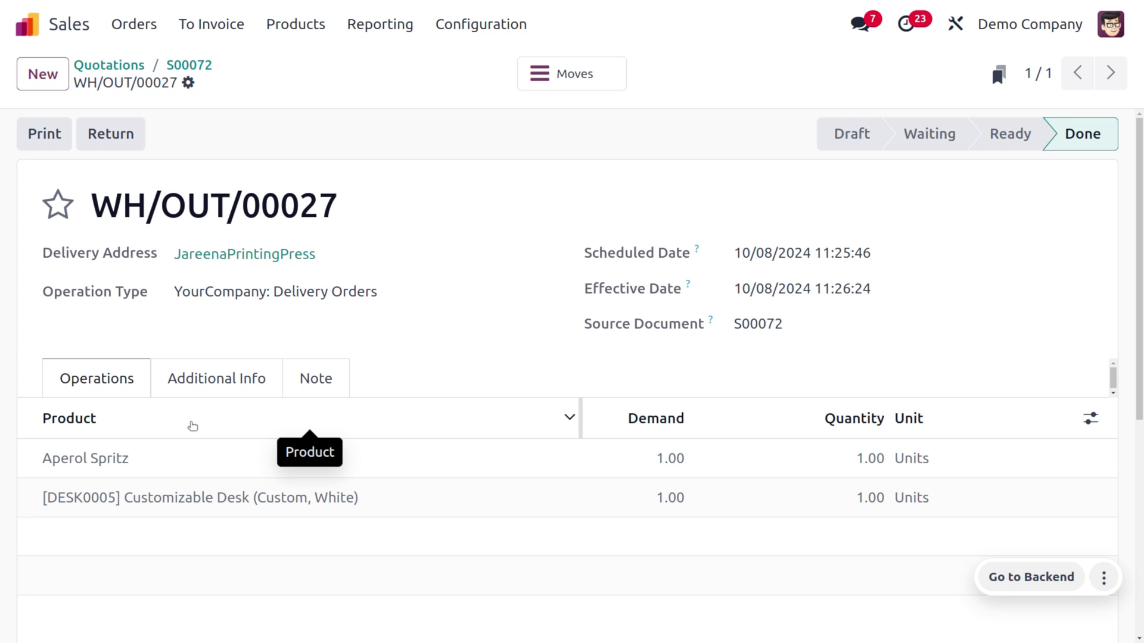
pyautogui.click(175, 61)
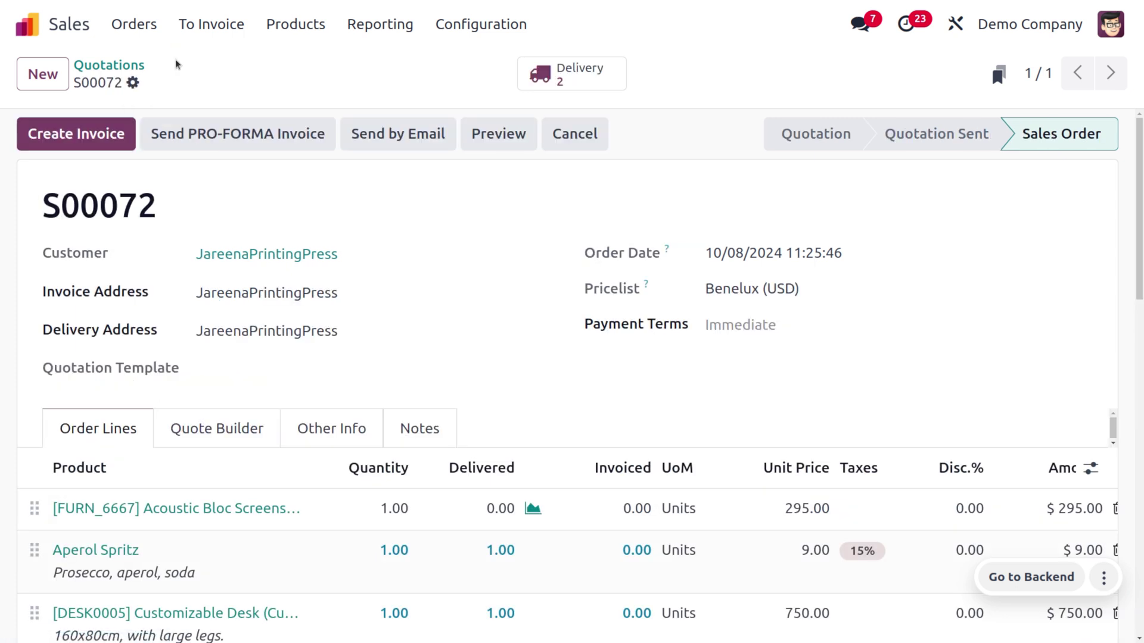
# - Create and post regular invoice INV/2024/00005 for S00072's delivered items, totalling $760.35
pyautogui.click(98, 135)
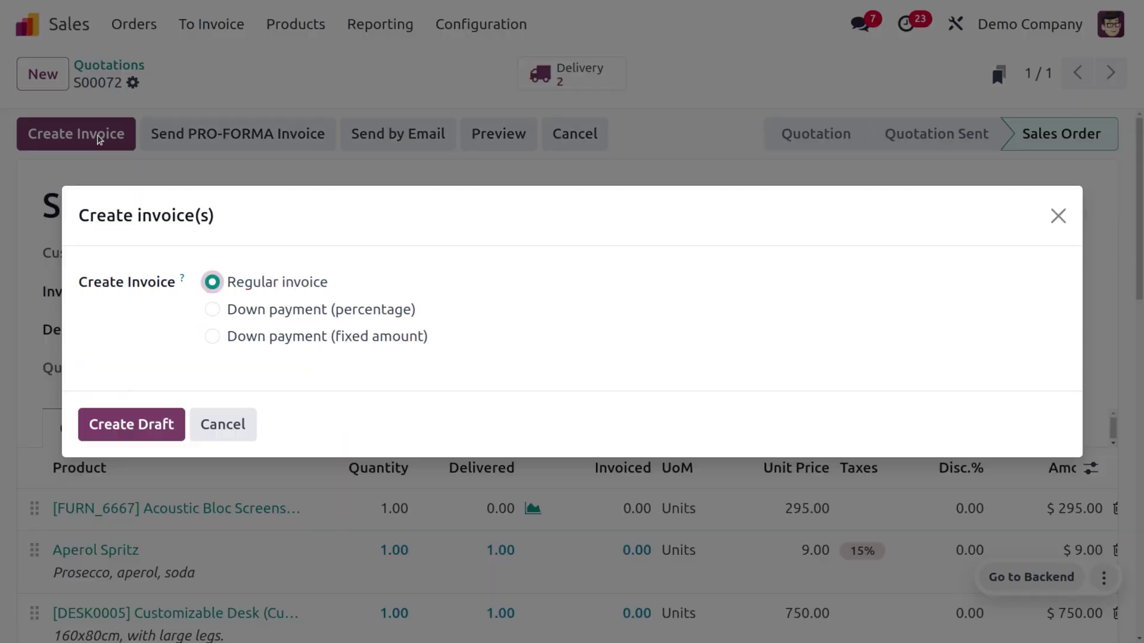
pyautogui.click(148, 431)
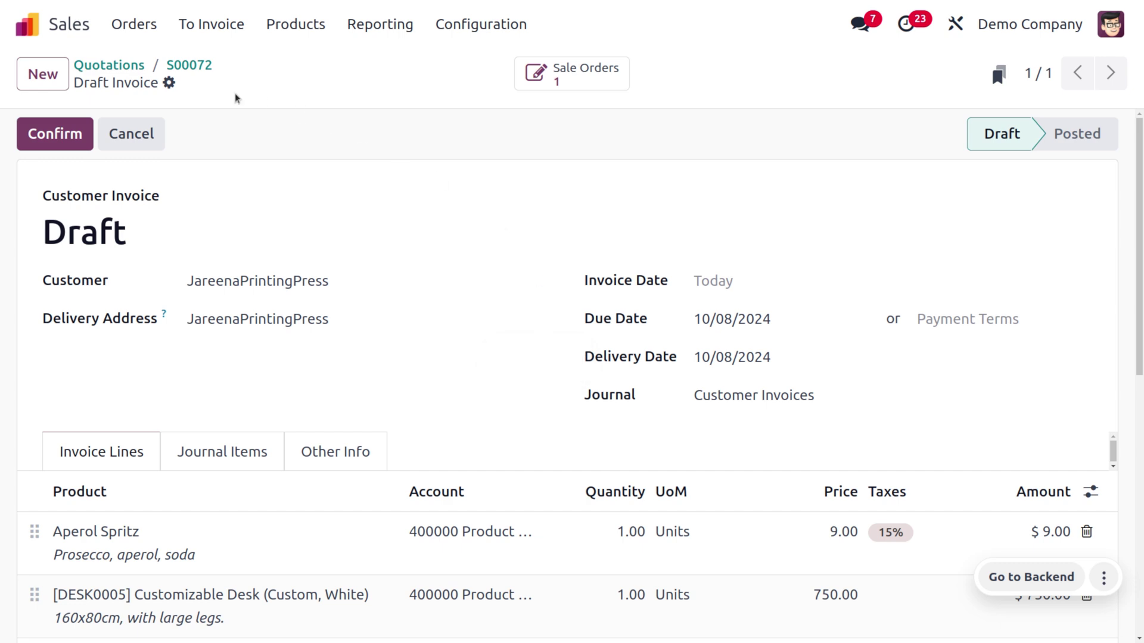
pyautogui.click(59, 133)
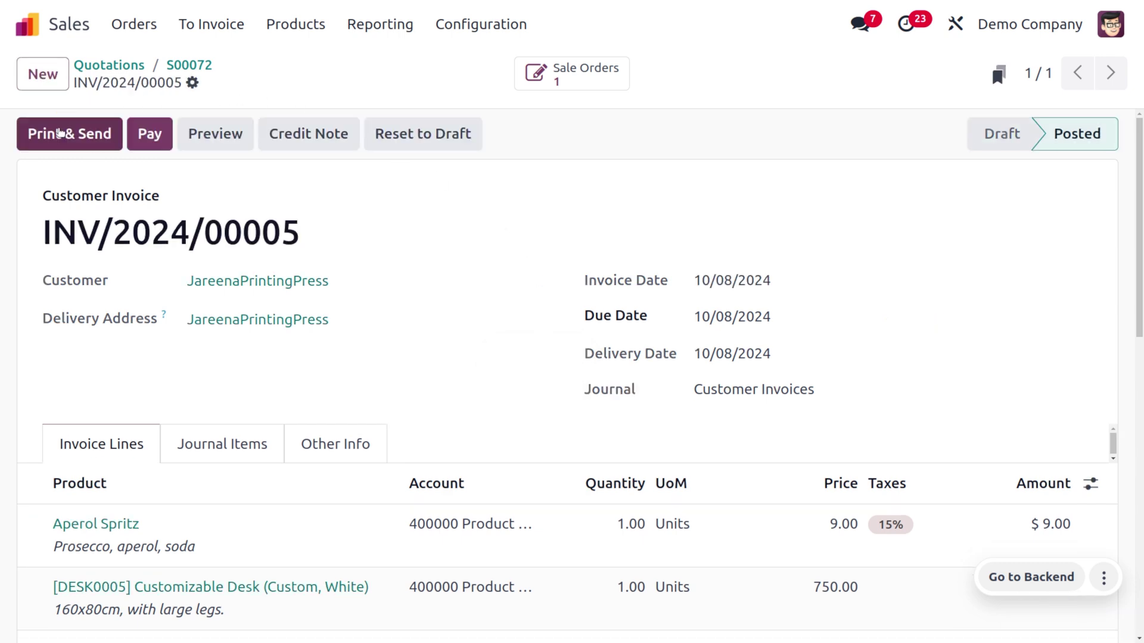
pyautogui.scroll(-5, 467, 350)
pyautogui.scroll(6, 467, 351)
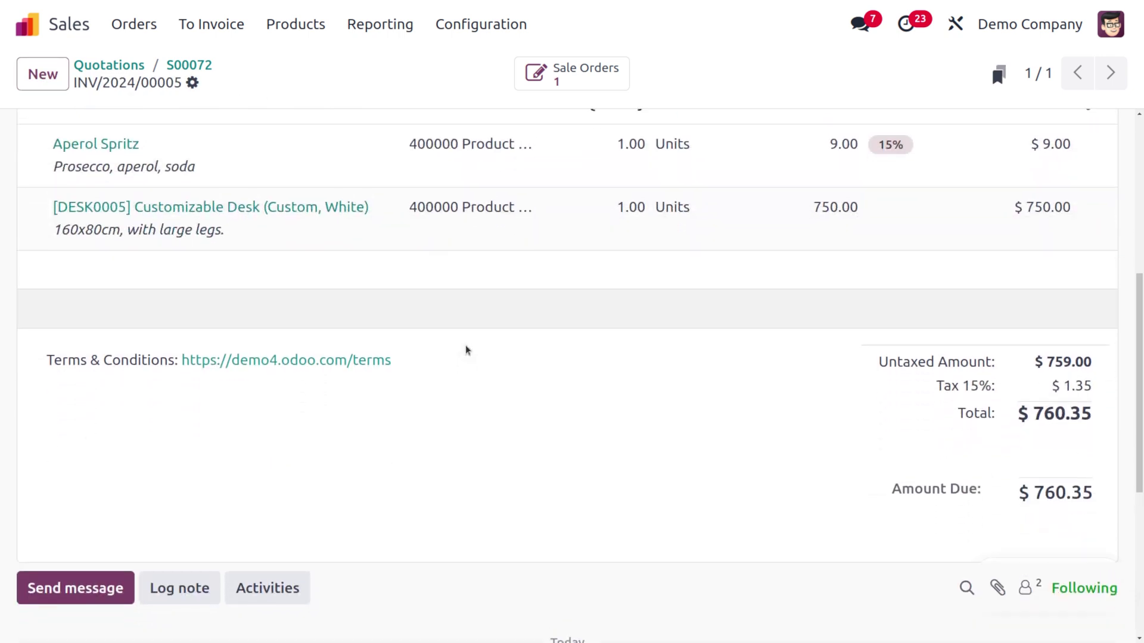